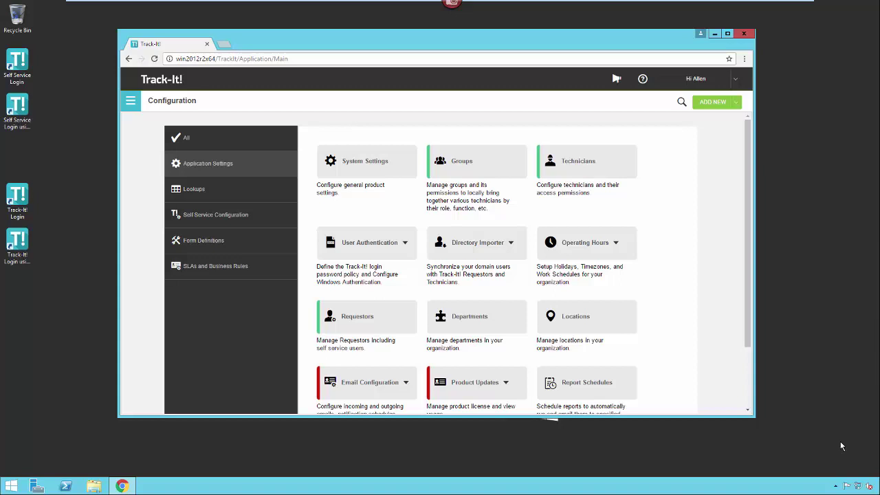
- Maximize the browser window and go to Track-It!'s Configuration area
left_click(332, 36)
double_click(332, 36)
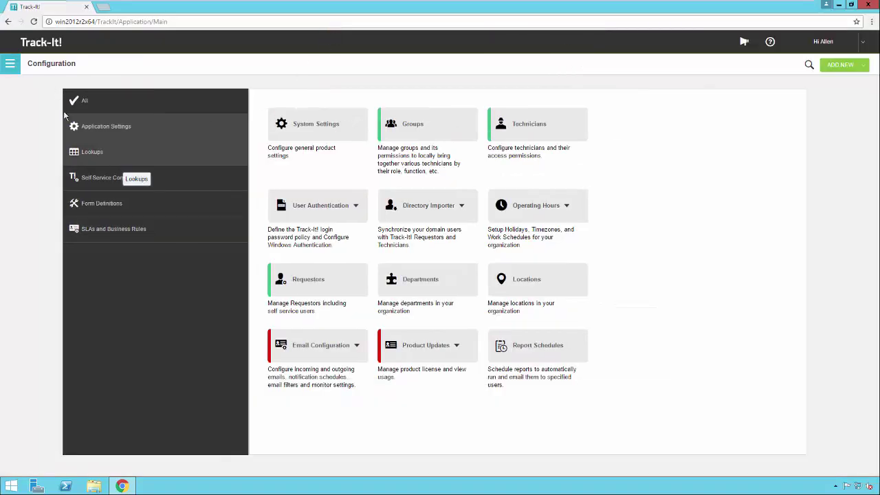
left_click(11, 66)
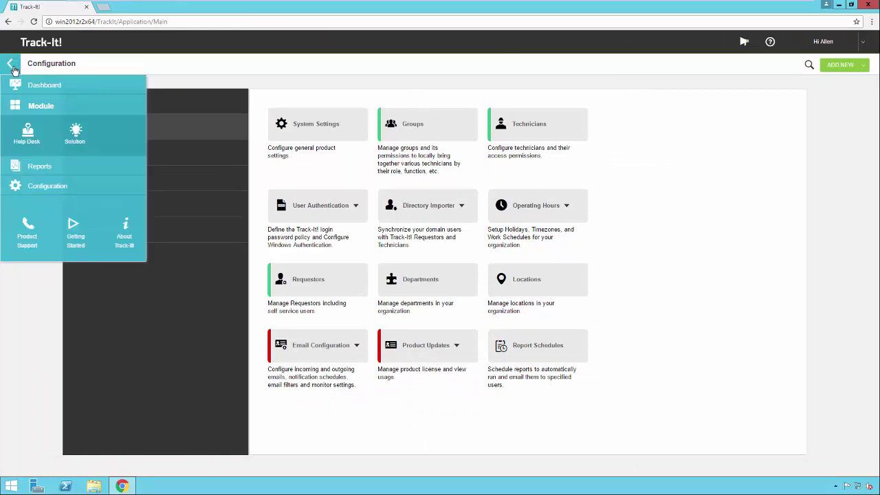
left_click(62, 194)
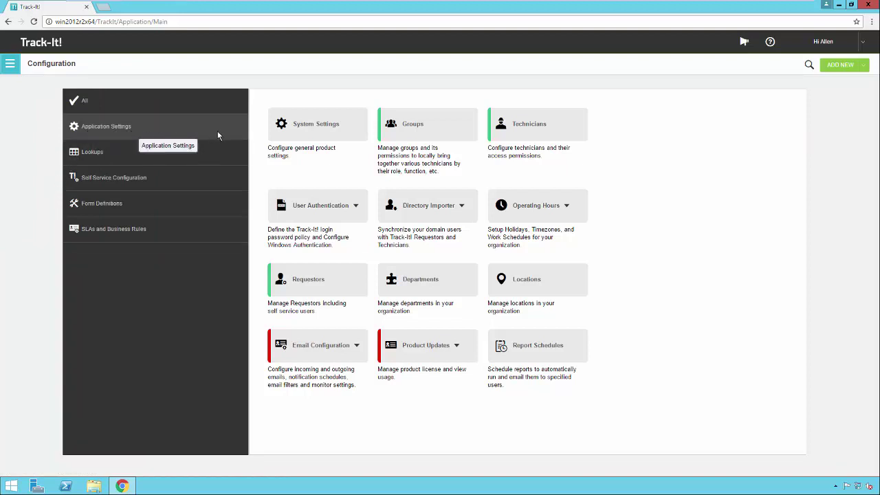
- Show all configuration categories and scroll through the tiles
left_click(128, 101)
scroll(414, 325, "down", 1)
scroll(413, 324, "down", 2)
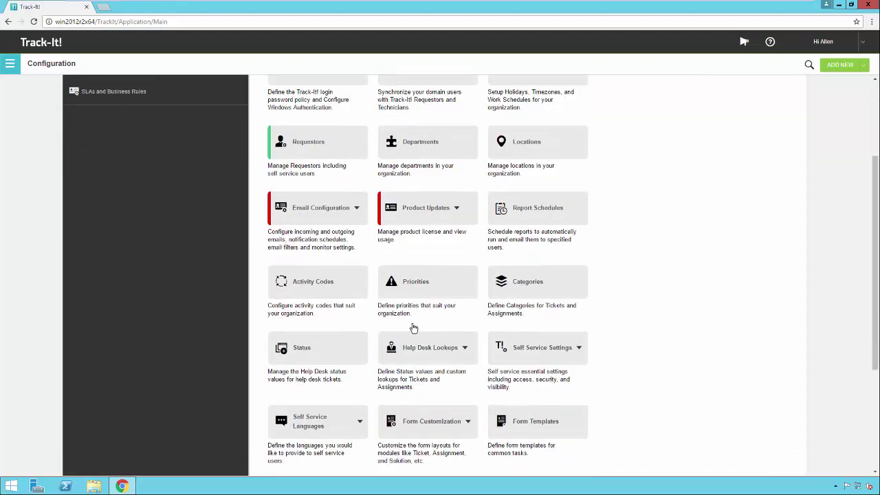
scroll(413, 324, "up", 1)
scroll(440, 378, "down", 1)
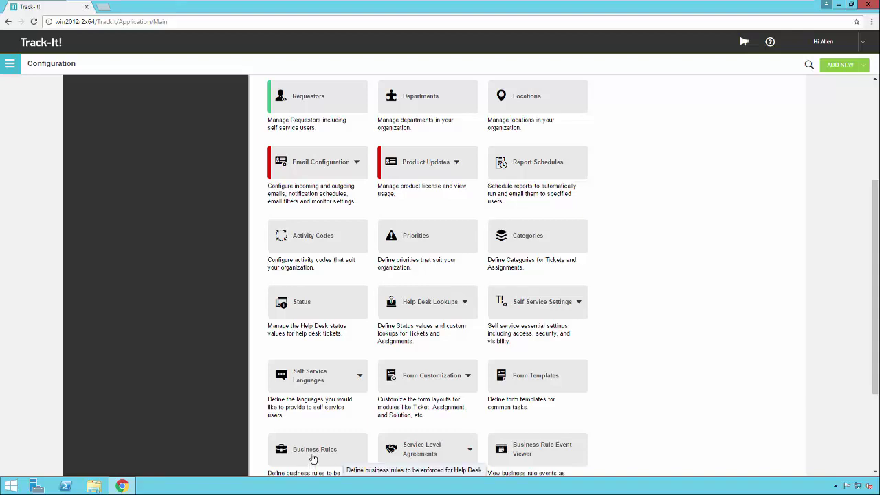
scroll(309, 413, "up", 1)
scroll(307, 381, "up", 1)
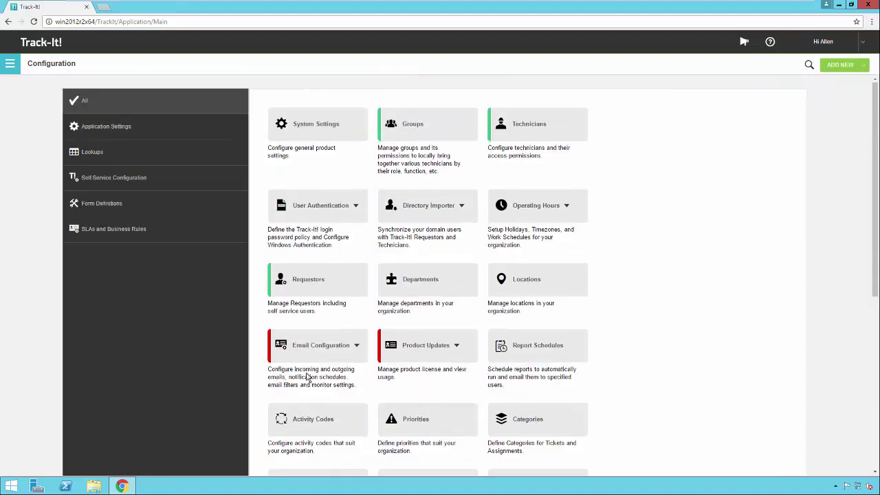
left_click(136, 232)
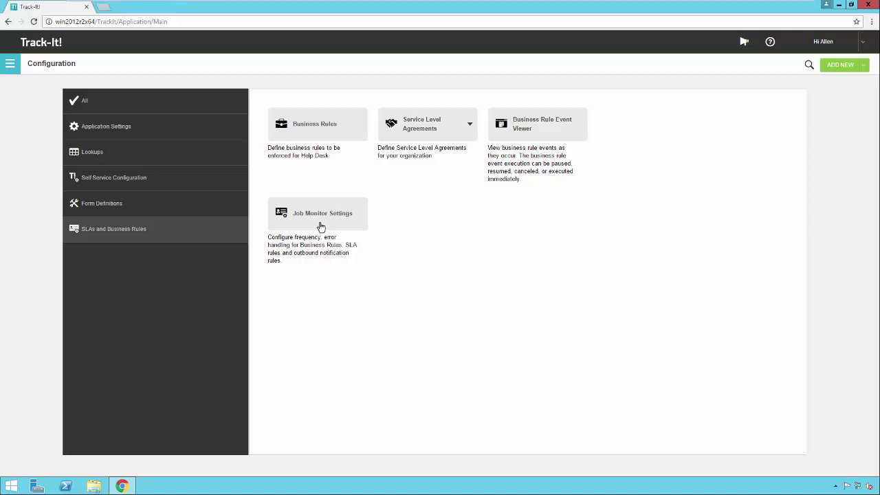
left_click(320, 219)
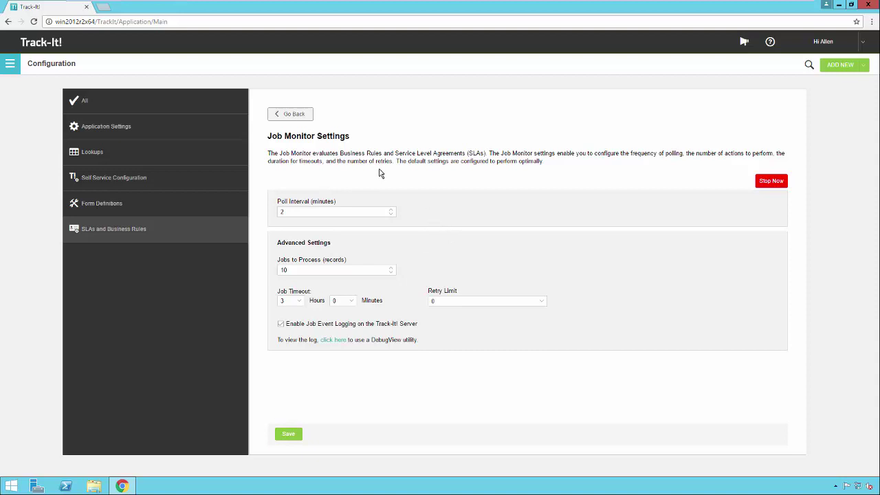
left_click(294, 115)
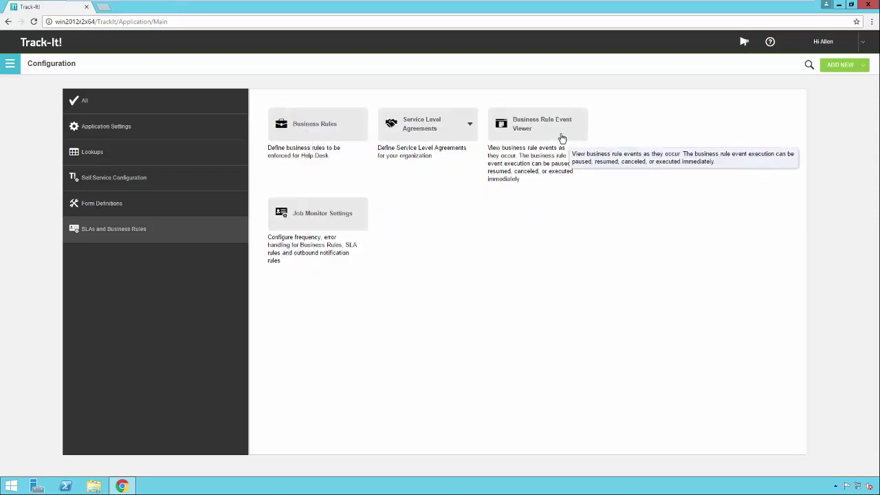
- Check the empty Business Rule Event Viewer log, then return to the SLAs and Business Rules tiles
left_click(561, 137)
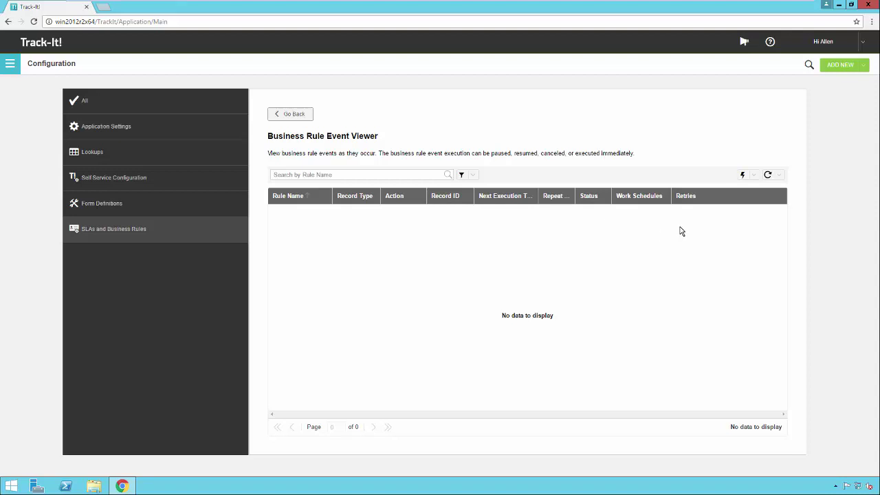
left_click(303, 115)
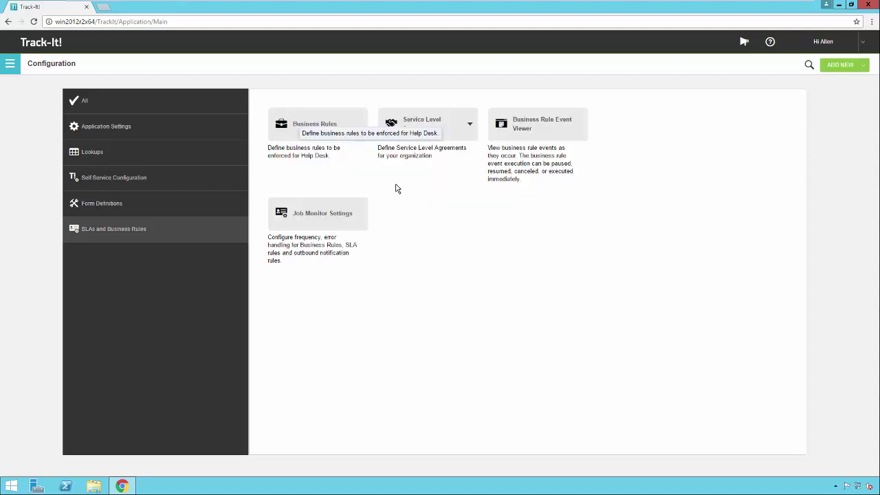
- Open the Business Rules list, read the descriptions, and select 'Create new ticket via email with any subject'
left_click(320, 132)
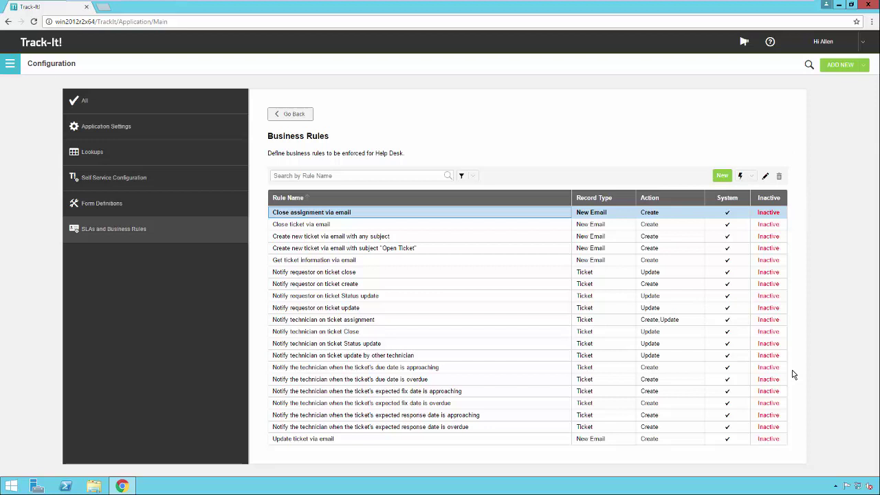
mouse_move(466, 336)
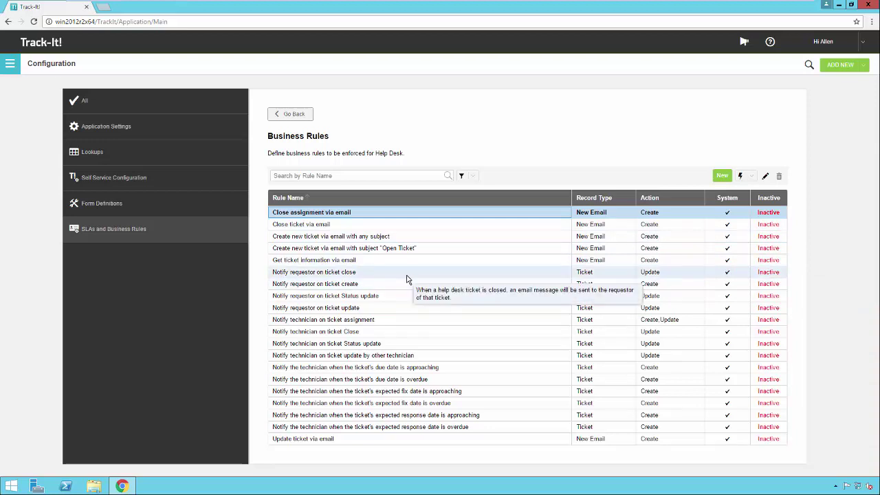
left_click(426, 240)
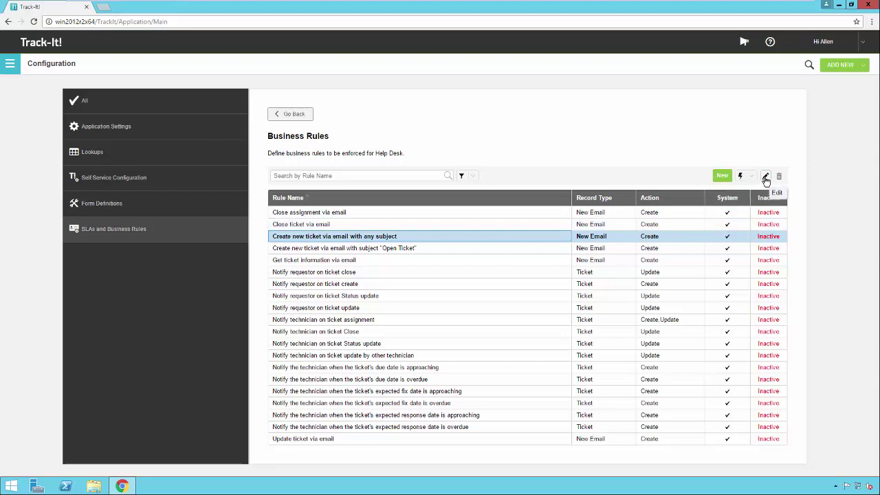
- Open 'Create new ticket via email with any subject' in the Edit Business Rule dialog
left_click(466, 237)
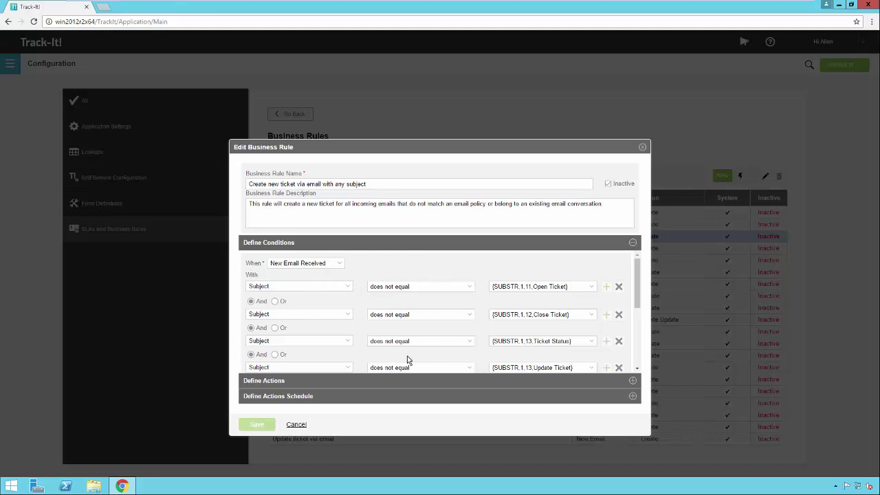
- Expand the rule's actions and review the Create Record and Add Ticket Note field mappings unchanged
left_click(632, 384)
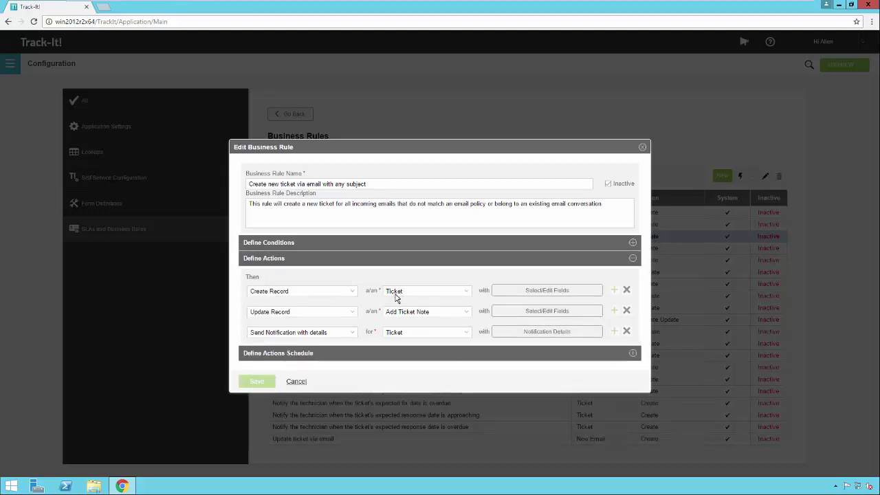
left_click(549, 291)
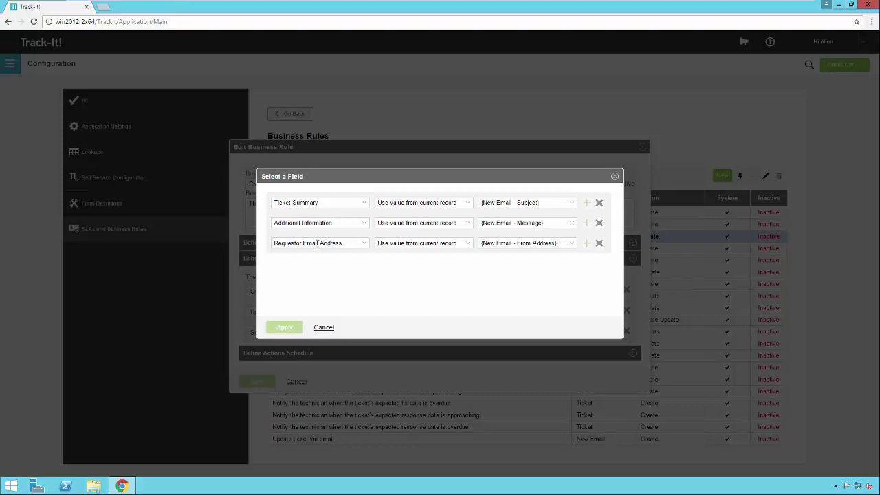
left_click(327, 328)
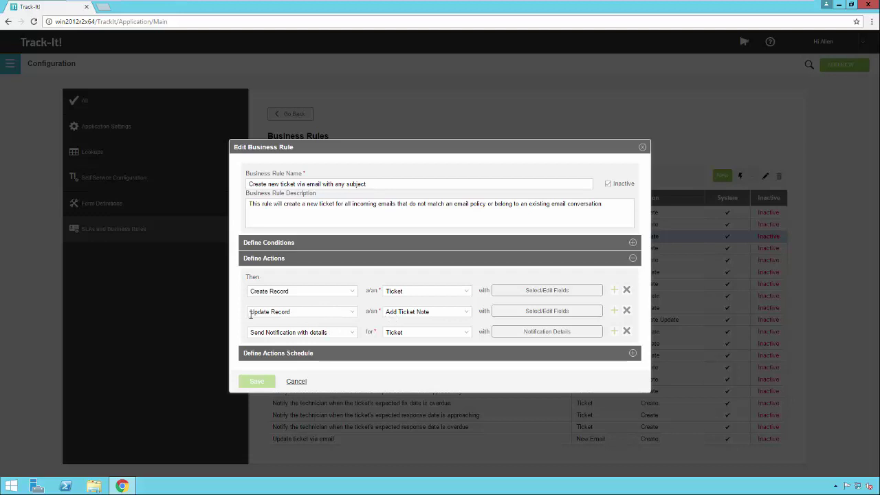
left_click(530, 310)
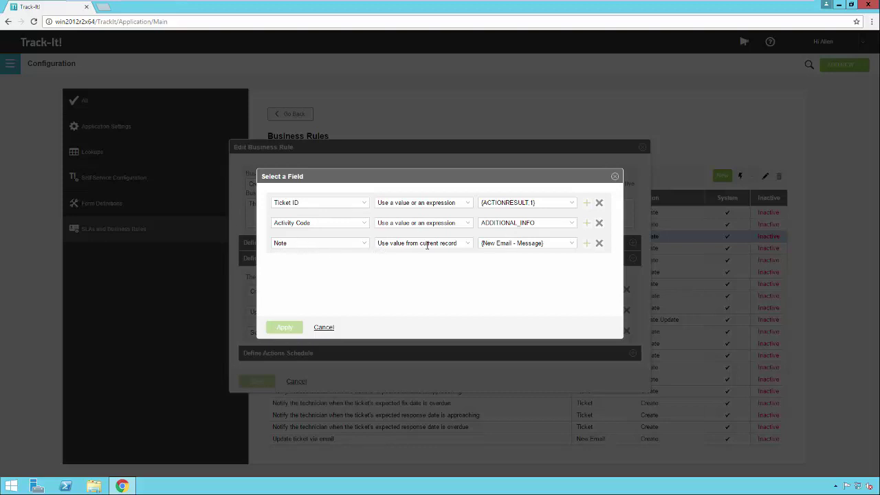
left_click(329, 328)
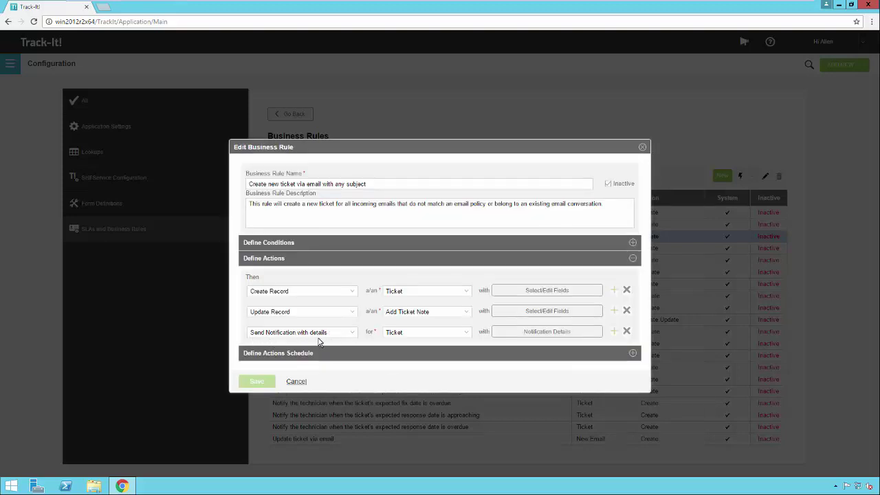
left_click(546, 334)
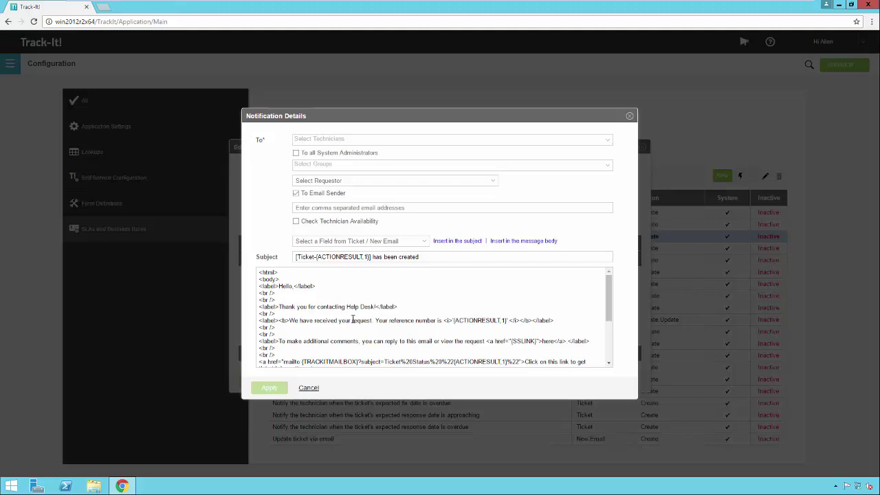
left_click(423, 244)
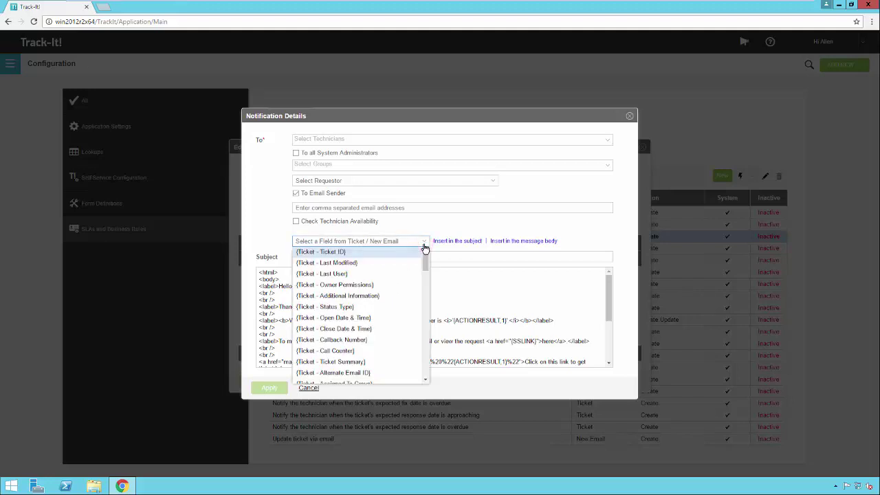
left_click(424, 243)
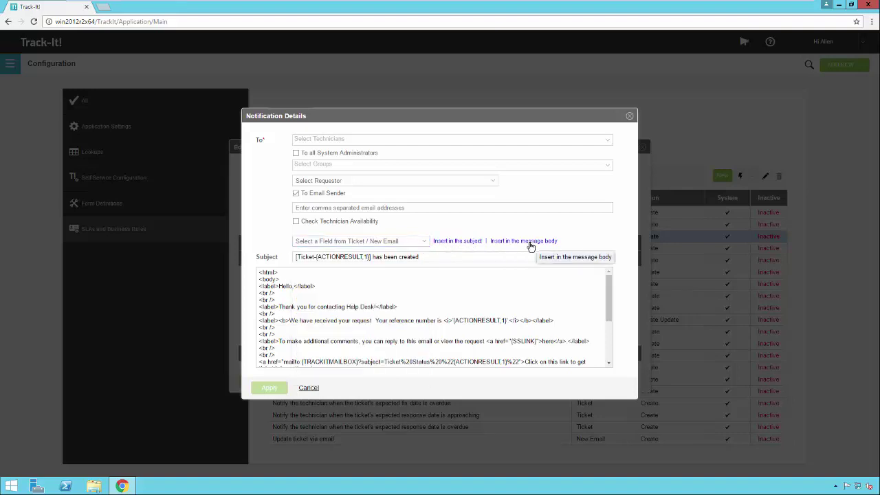
scroll(605, 299, "down", 2)
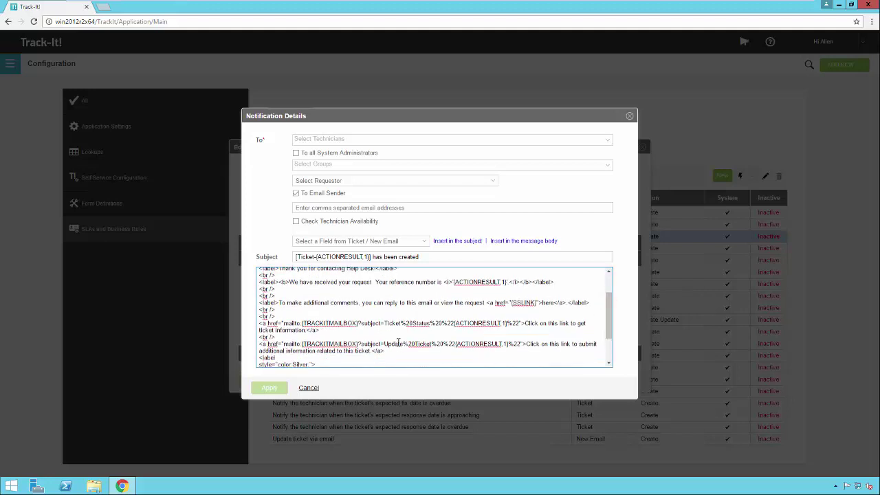
left_click(304, 389)
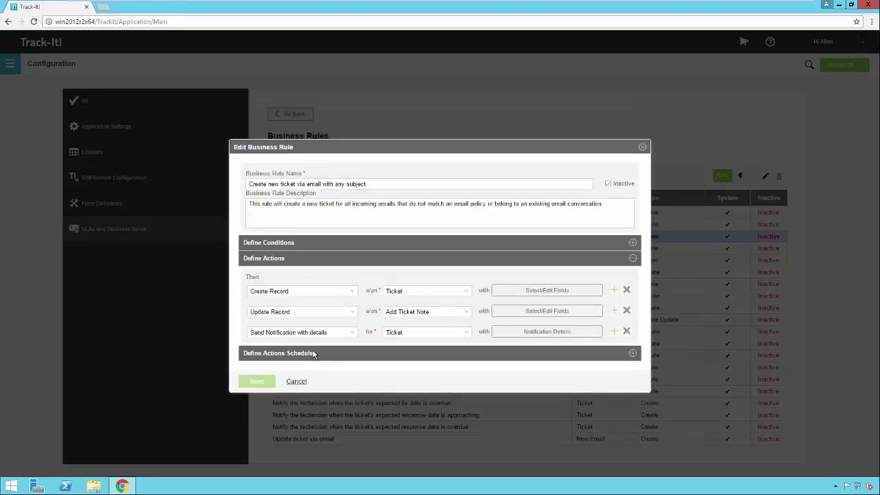
- Expand the rule's conditions and scroll through its Subject 'does not equal' checks
left_click(632, 243)
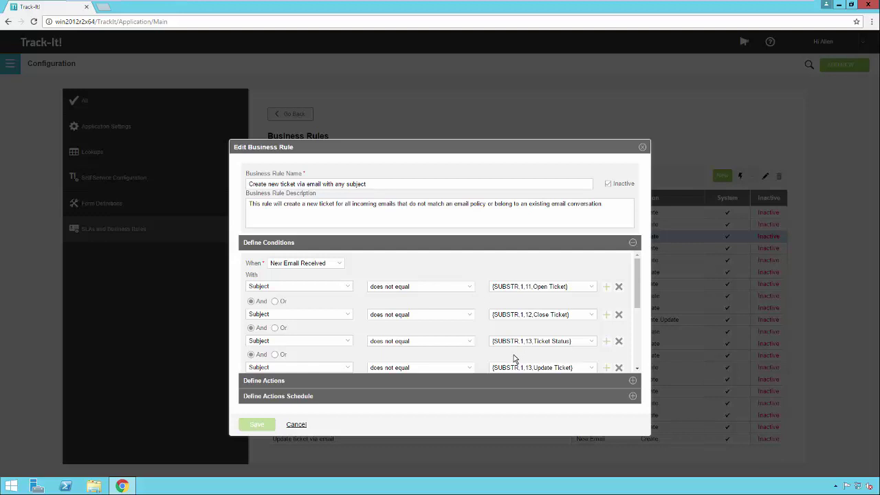
left_click_drag(637, 300, 636, 338)
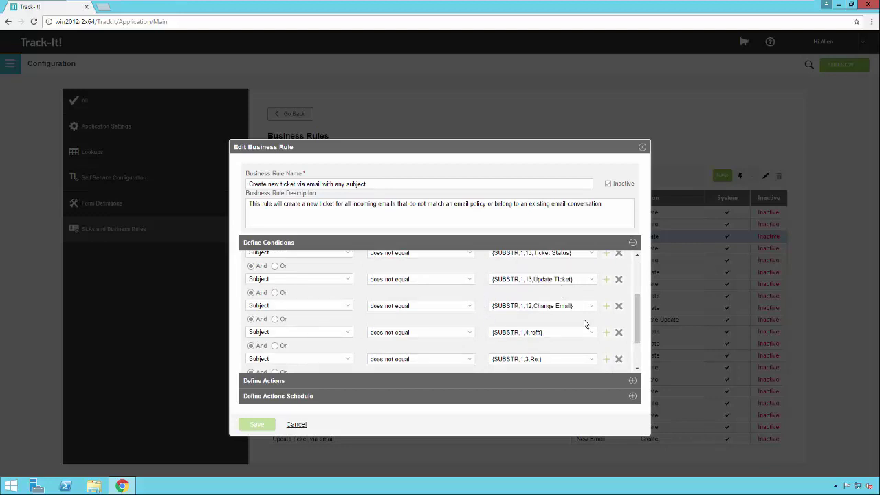
left_click(637, 302)
left_click_drag(637, 302, 636, 354)
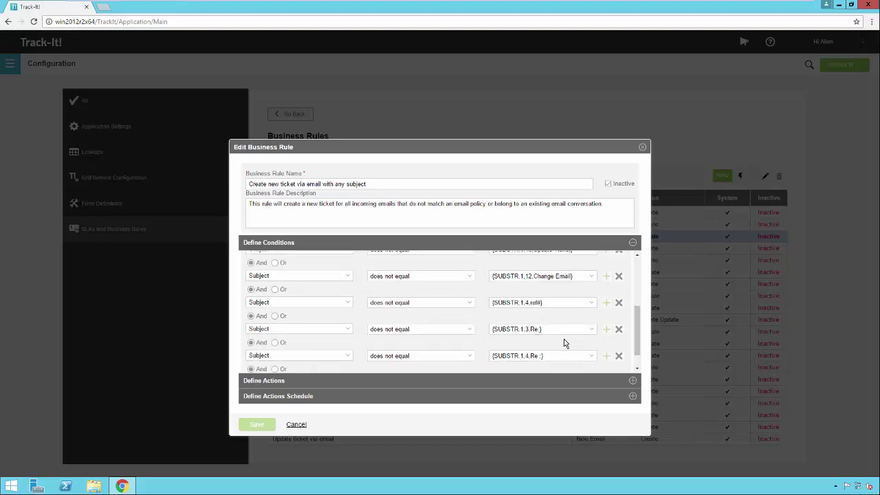
left_click(638, 335)
left_click_drag(638, 351, 637, 364)
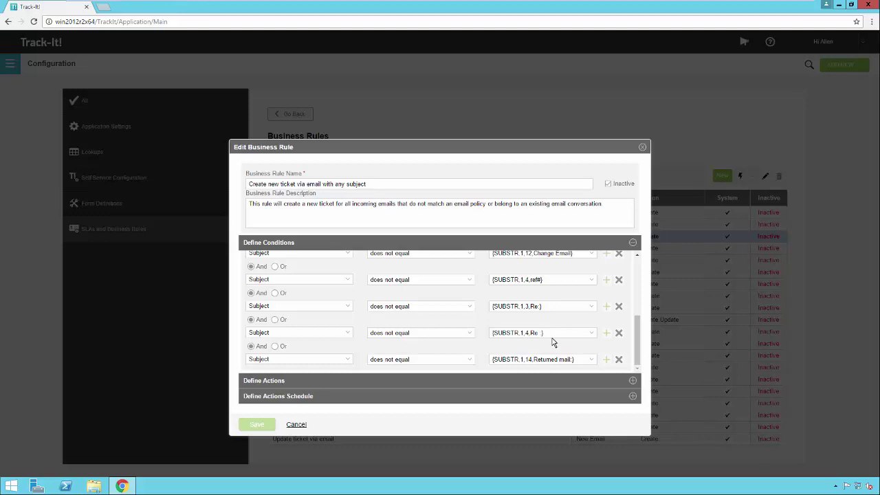
left_click(638, 344)
left_click_drag(638, 348, 637, 275)
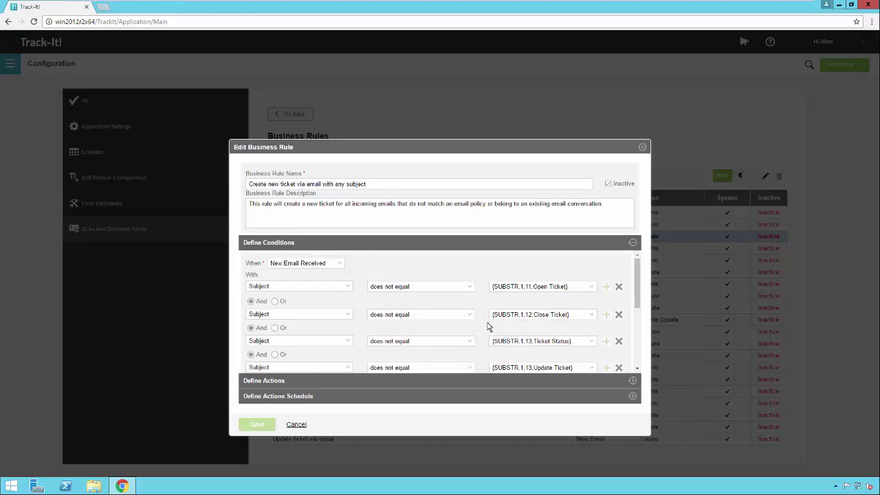
- Close the editor unsaved, copy the rule as 'Create Ticket via Email', and select the copy
left_click(296, 424)
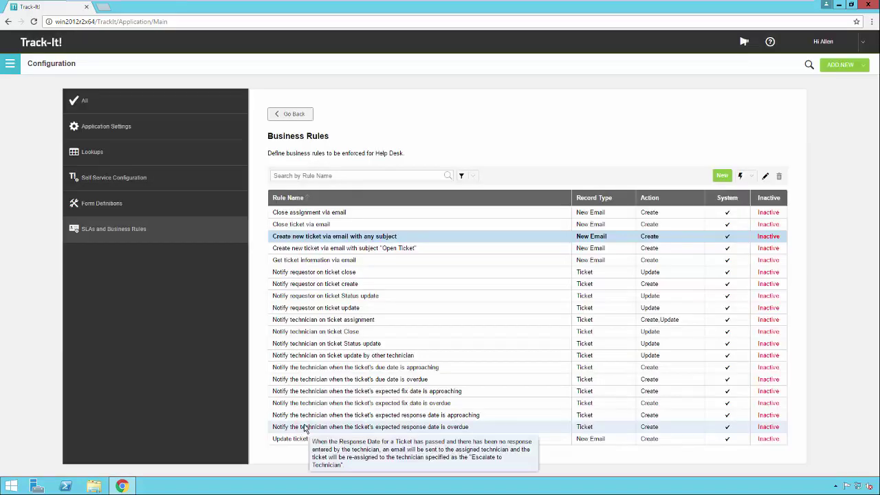
mouse_move(417, 237)
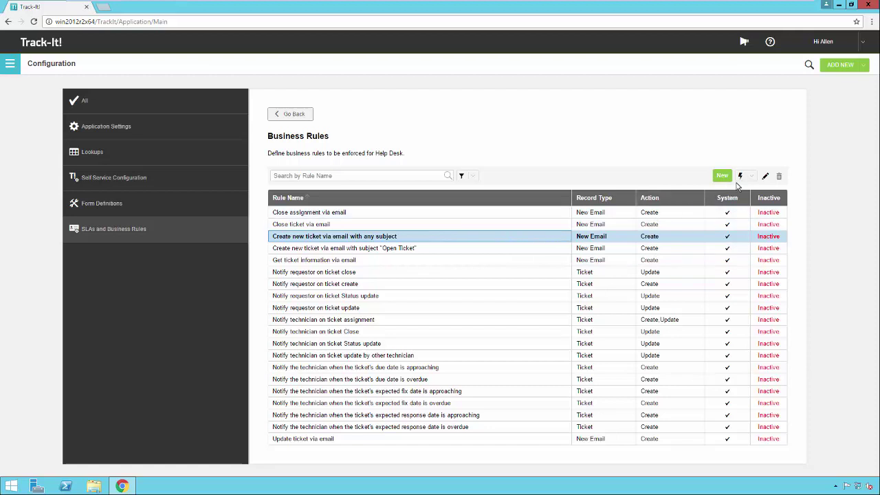
left_click(752, 177)
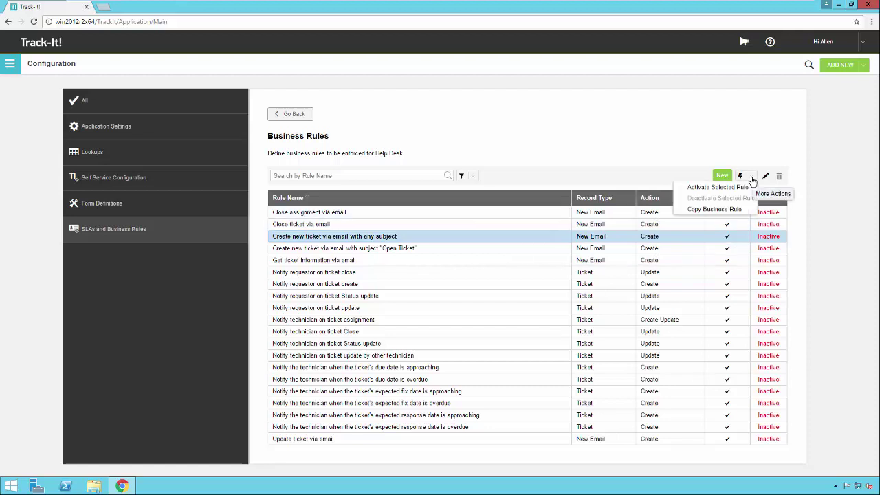
left_click(716, 210)
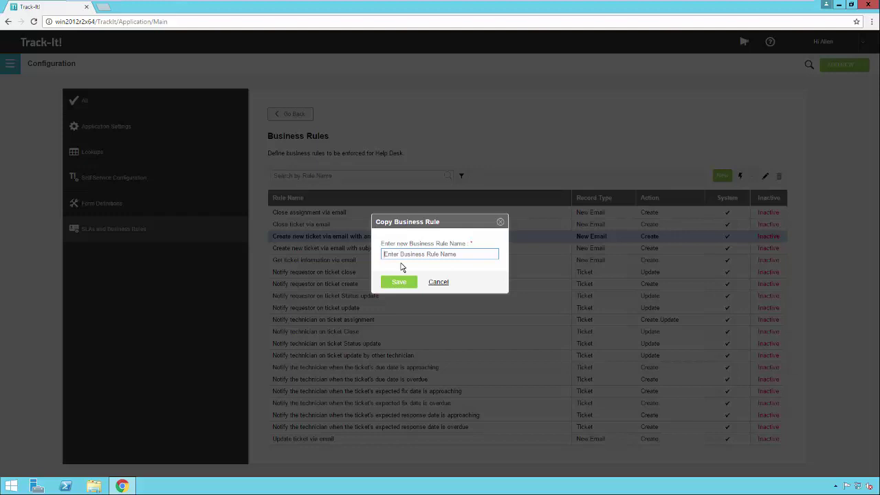
type("Create Ticket via Email")
left_click(398, 283)
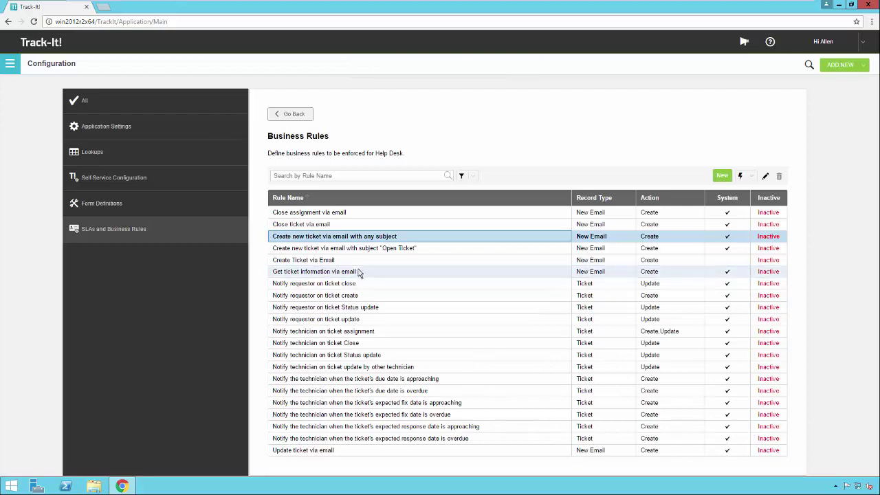
left_click(355, 260)
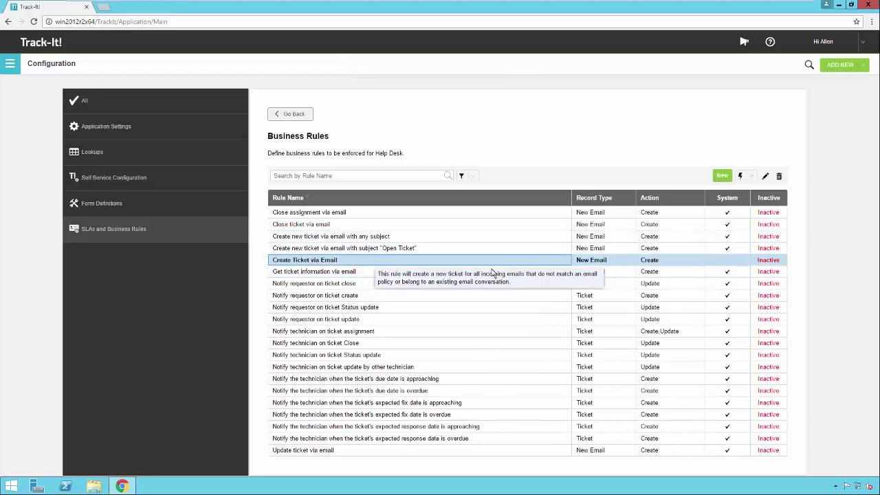
- Uncheck Inactive on 'Create Ticket via Email' and save it as an active rule
double_click(556, 265)
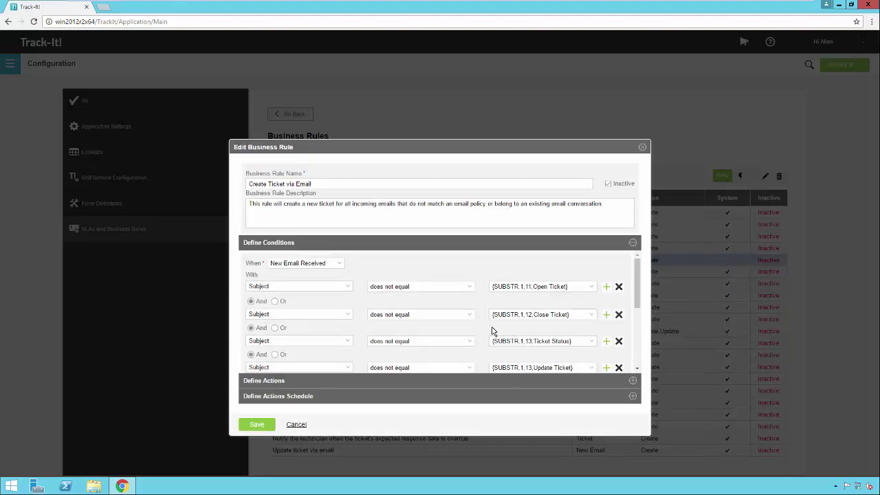
scroll(632, 318, "down", 1)
left_click(608, 183)
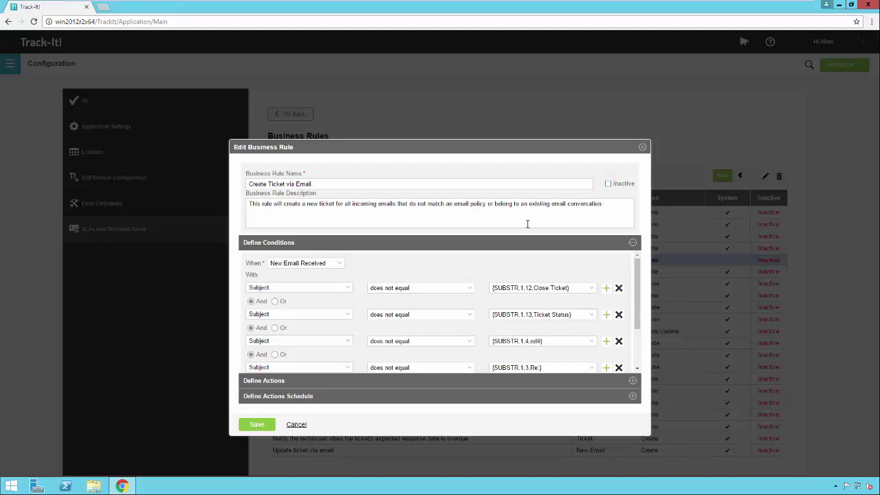
left_click(260, 425)
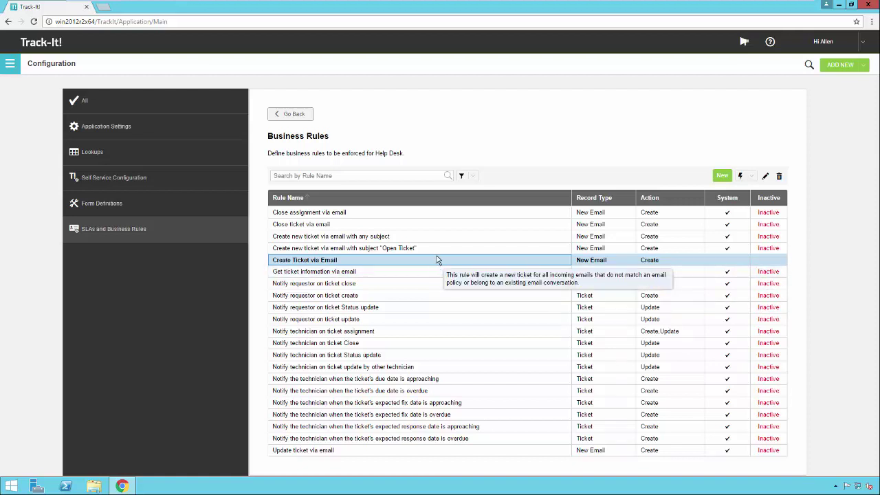
- Activate the 'Close ticket via email' rule through More Actions > Activate Selected Rule
left_click(439, 225)
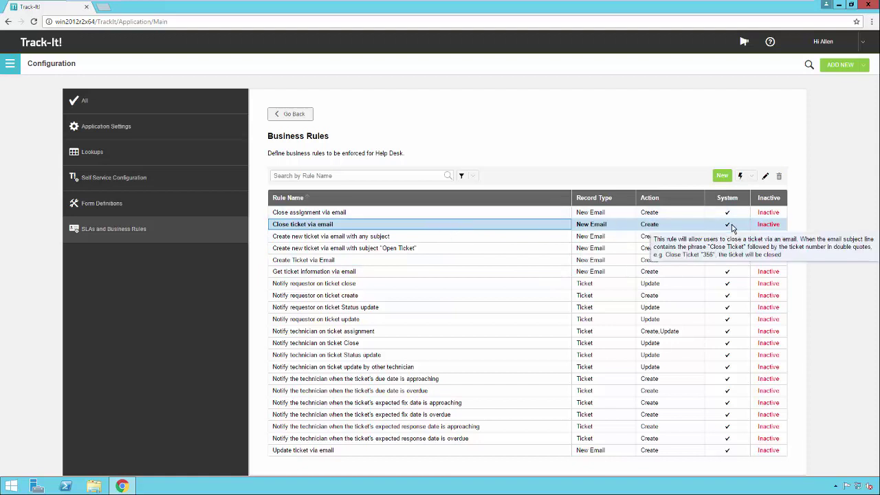
left_click(751, 177)
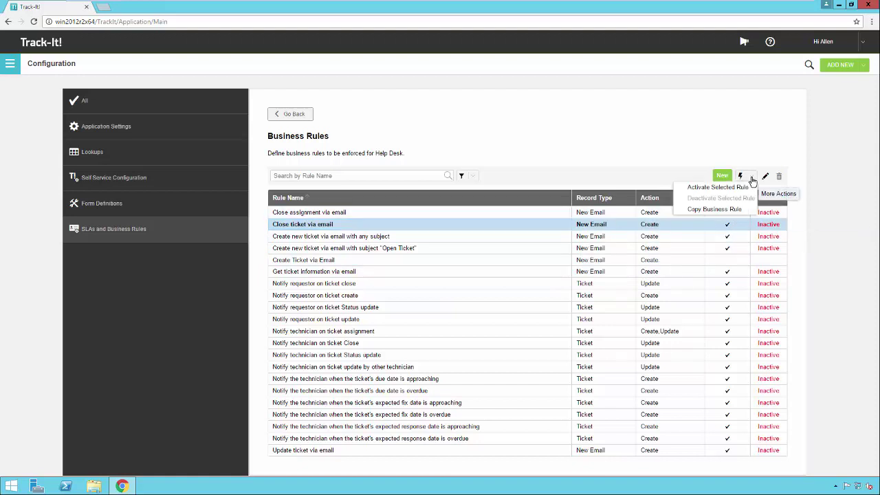
left_click(740, 187)
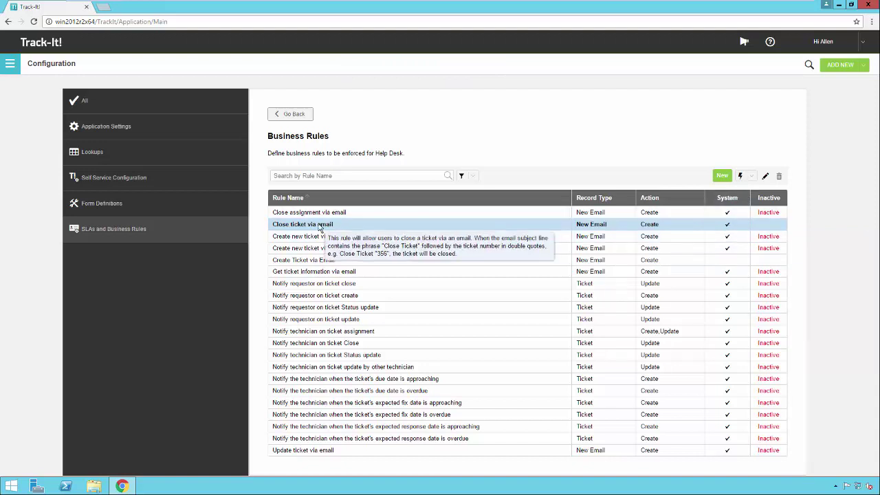
- Open 'Close ticket via email' and review its update fields, Ticket ID expression and notification details unchanged
double_click(342, 224)
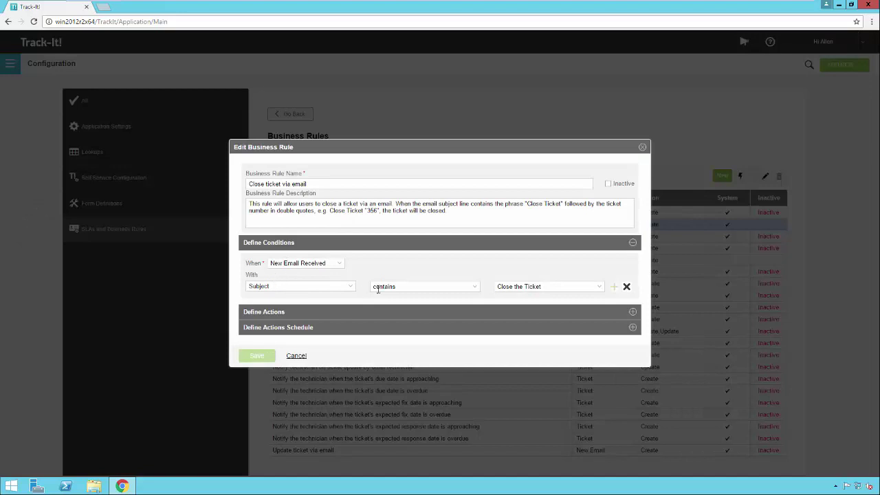
left_click(633, 311)
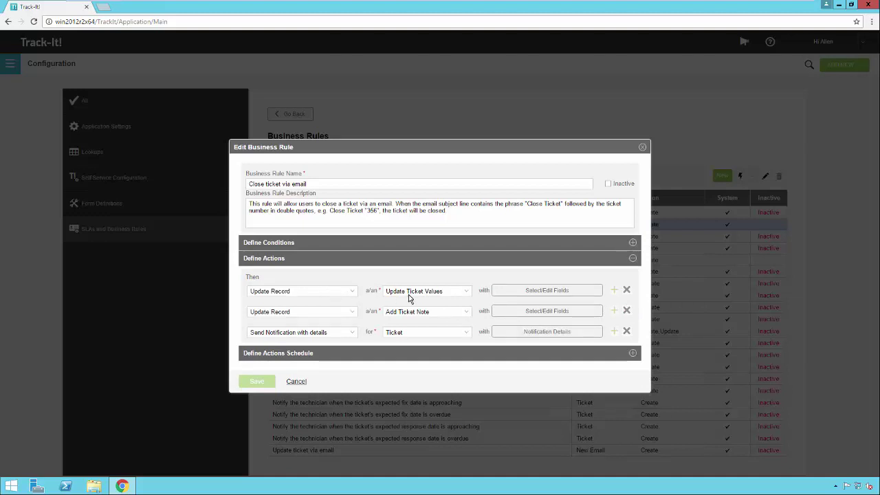
left_click(537, 291)
left_click(551, 202)
double_click(497, 202)
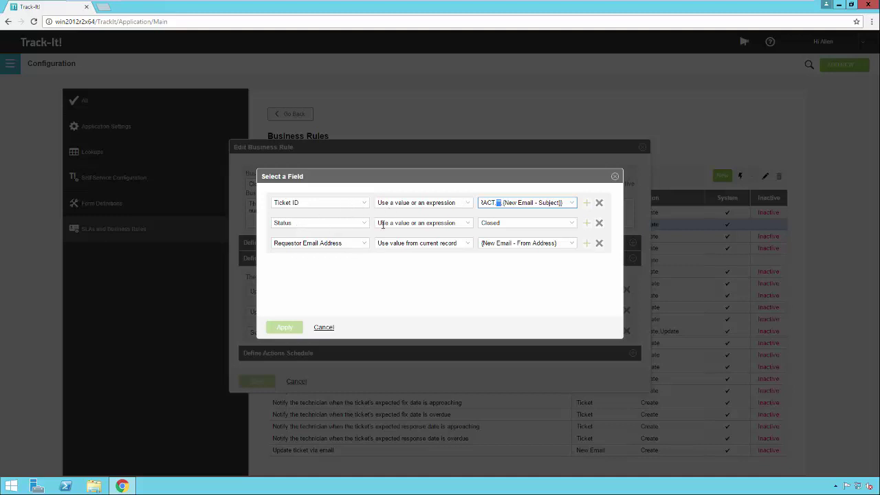
left_click(323, 327)
left_click(512, 336)
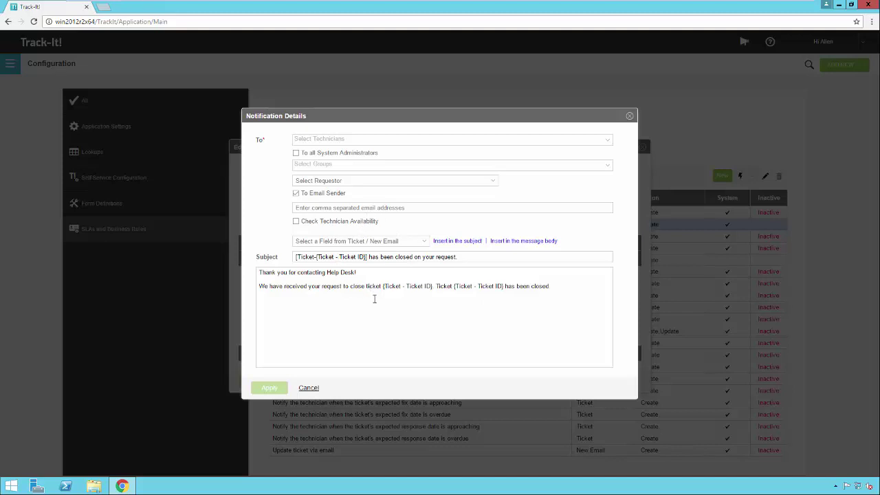
left_click(308, 388)
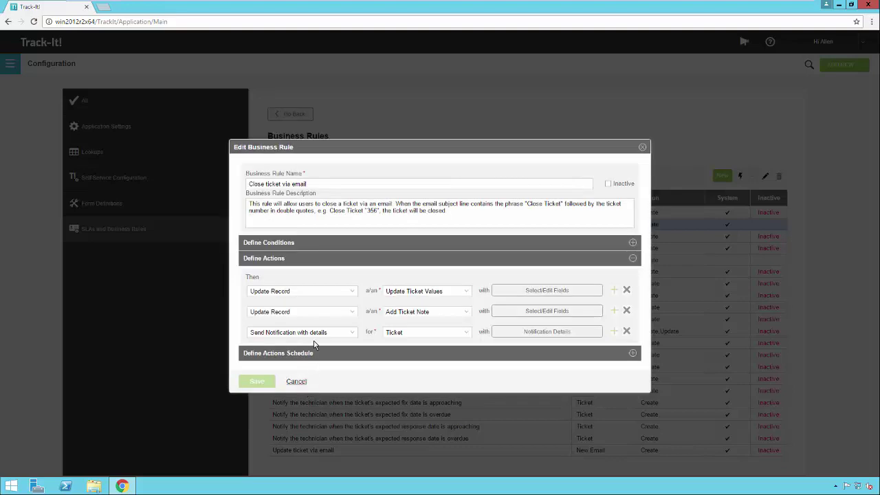
- Discard changes to the Close ticket rule and open the 'Get ticket information via email' rule
left_click(296, 383)
mouse_move(422, 214)
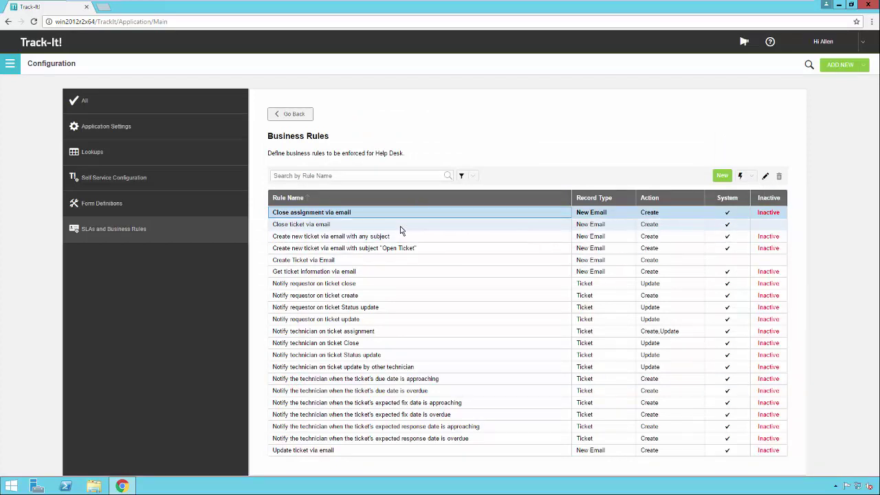
mouse_move(402, 230)
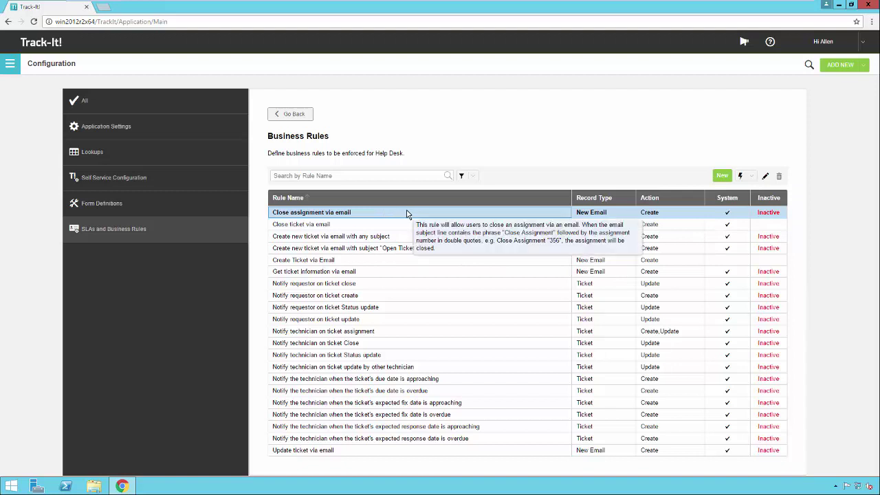
left_click(398, 272)
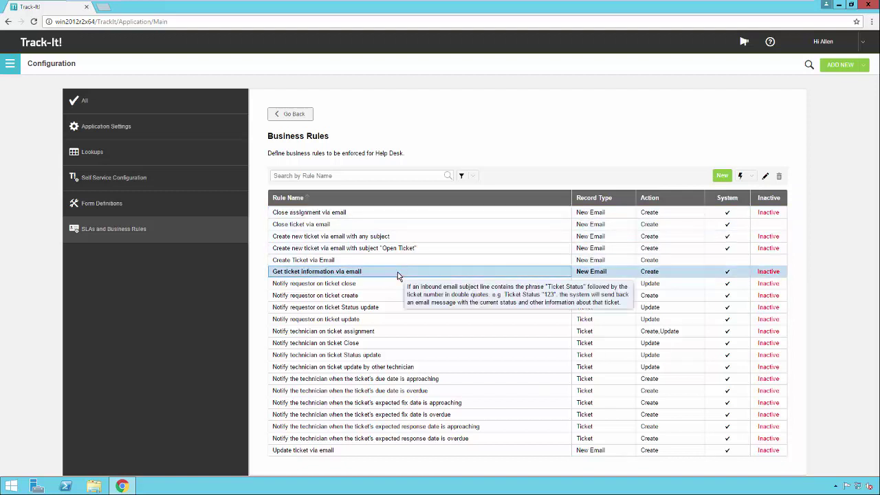
double_click(398, 272)
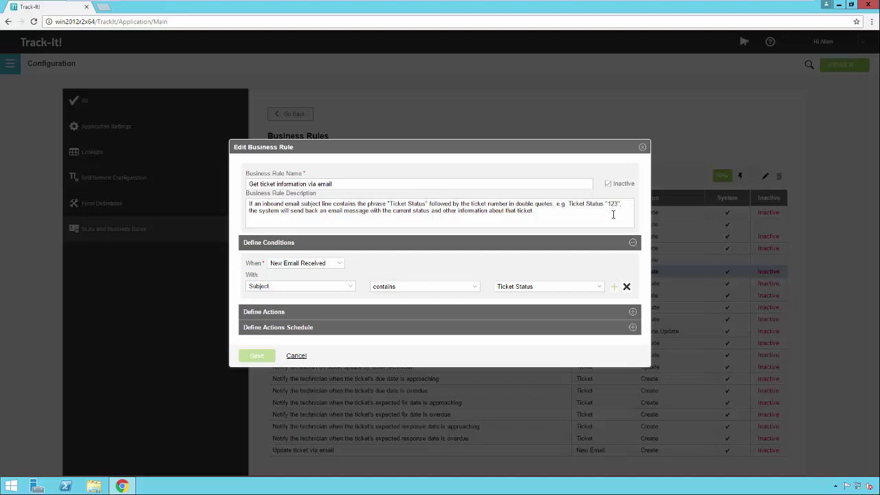
- Review the rule's defined actions and notification email details, then cancel without changes
left_click(629, 313)
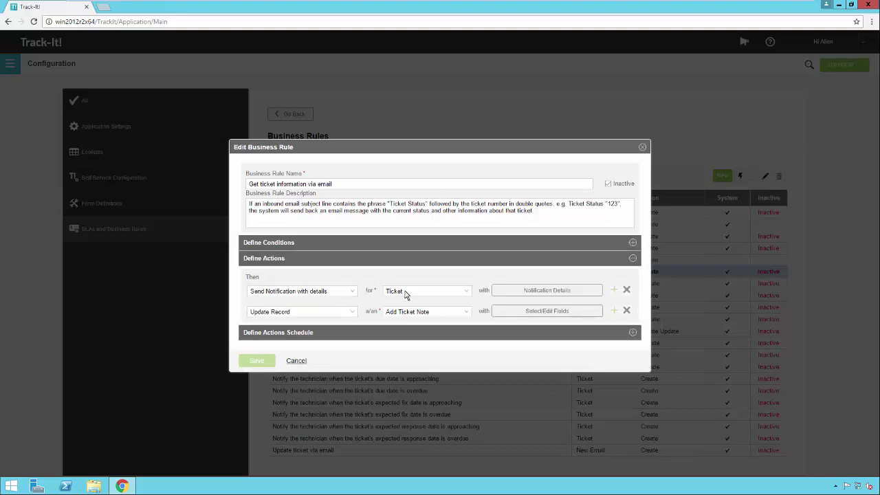
left_click(531, 293)
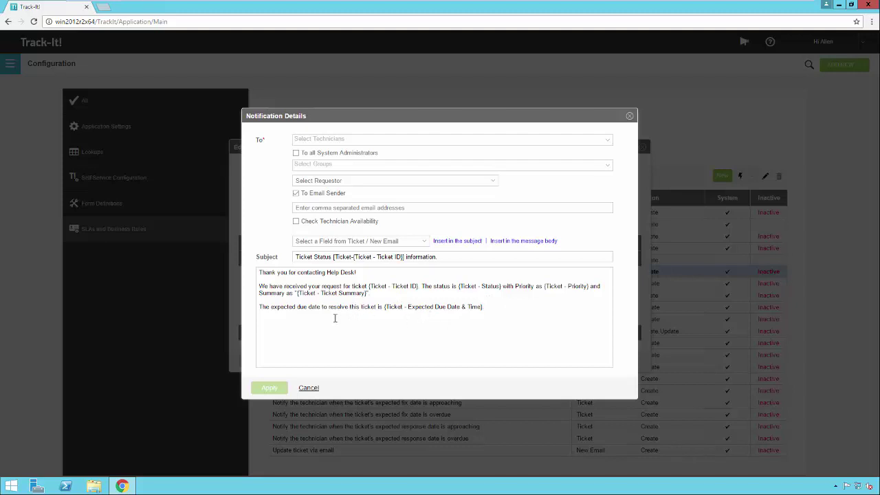
left_click(308, 387)
left_click(302, 360)
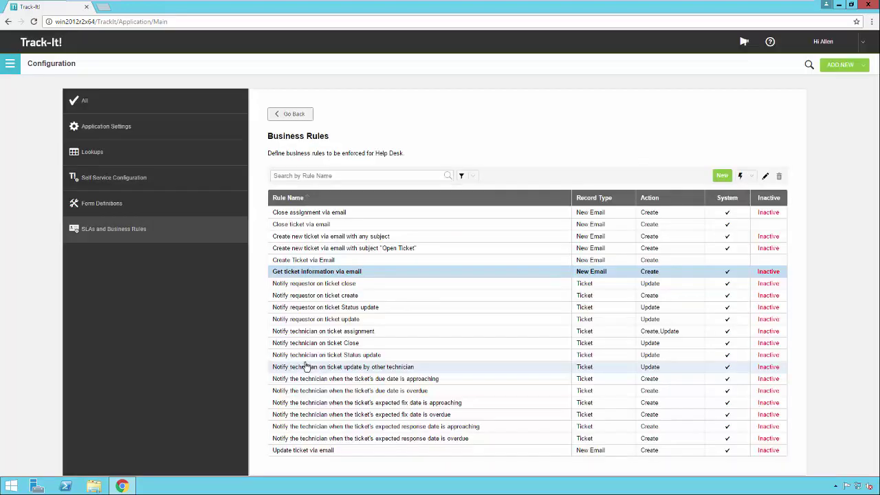
left_click(370, 273)
left_click(752, 176)
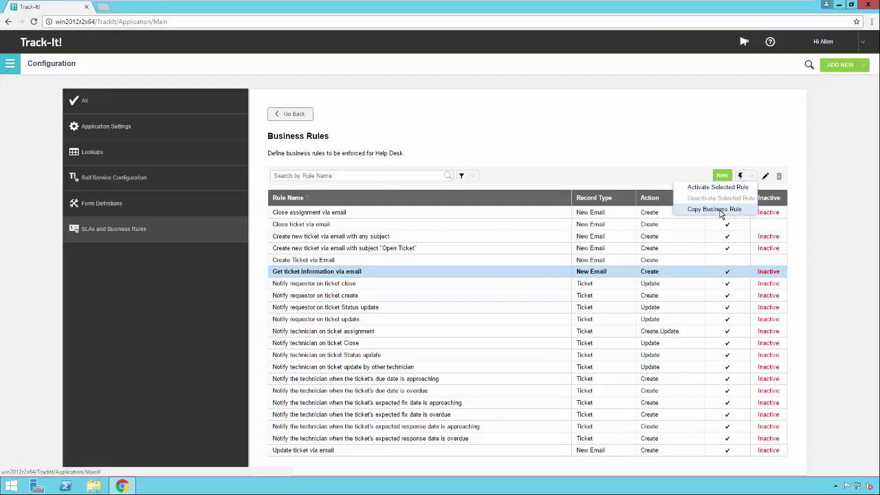
left_click(718, 209)
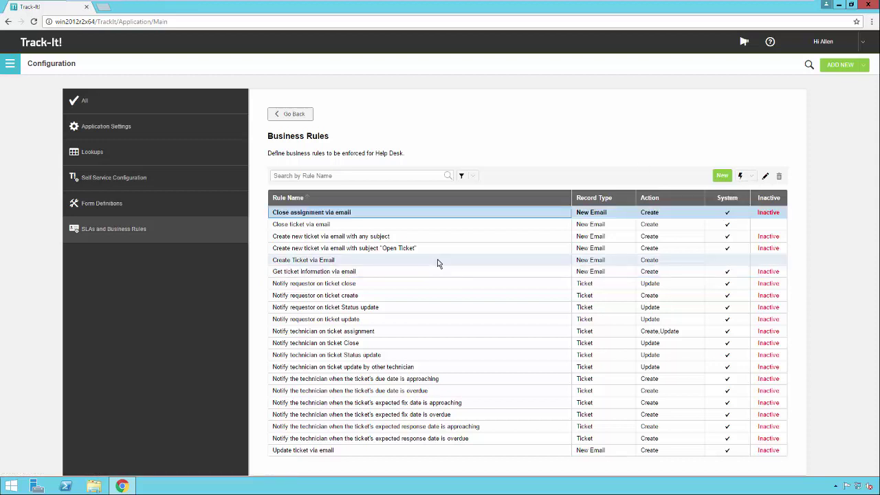